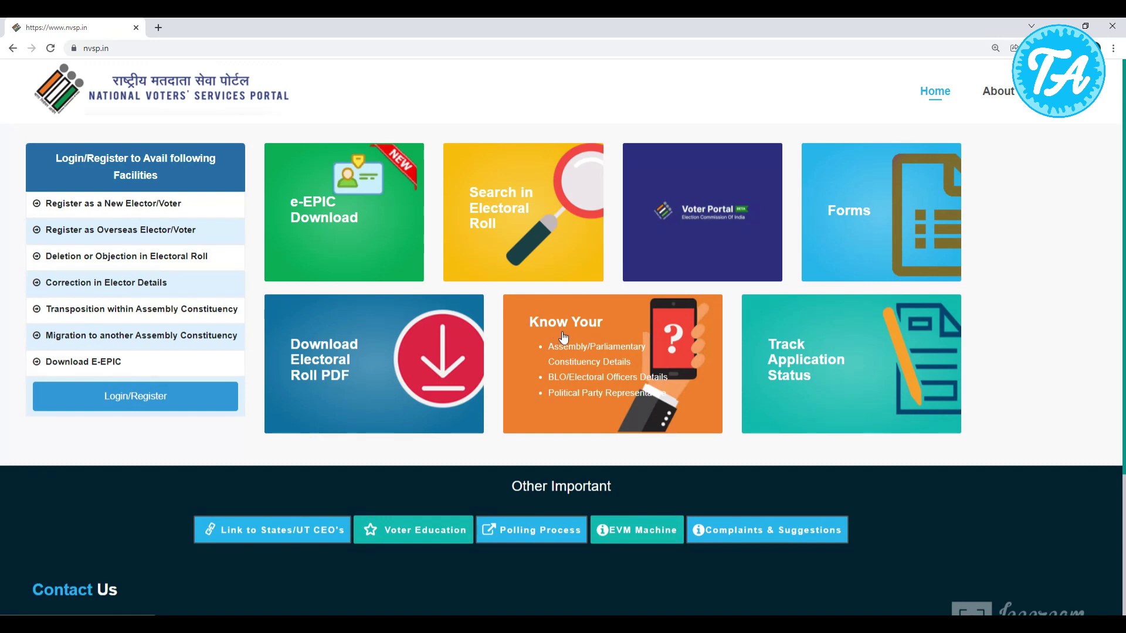
Look up the booth, constituency and electoral officer details by the voter's EPIC number, and return to the portal's home page.
{"action": "left_click", "coordinate": [605, 338]}
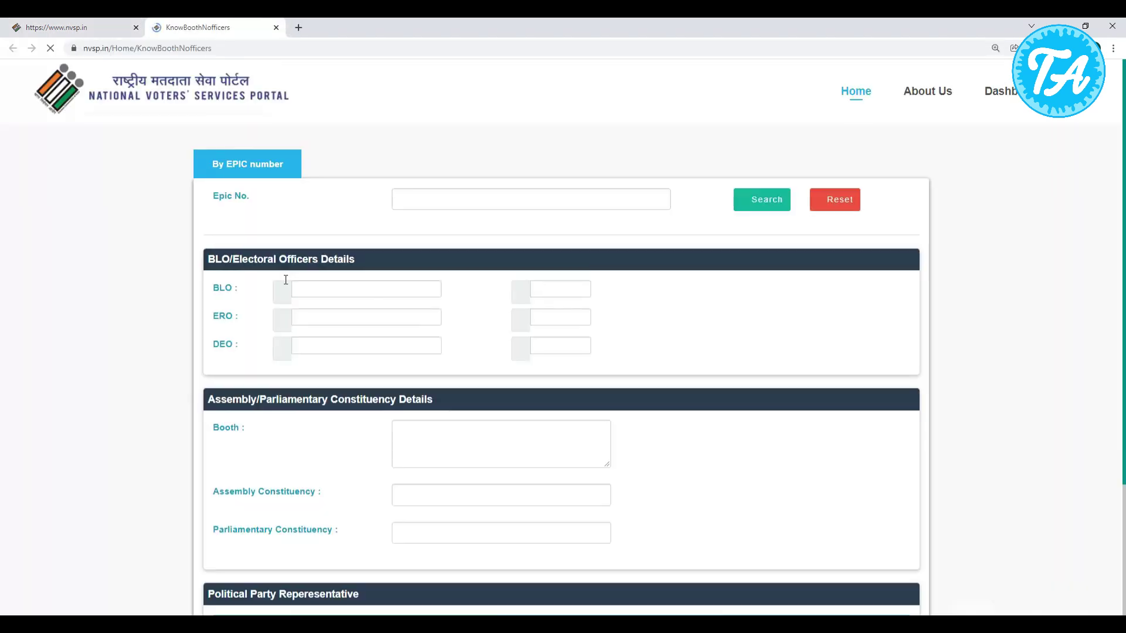
{"action": "scroll", "coordinate": [639, 305], "scroll_direction": "down", "scroll_amount": 1}
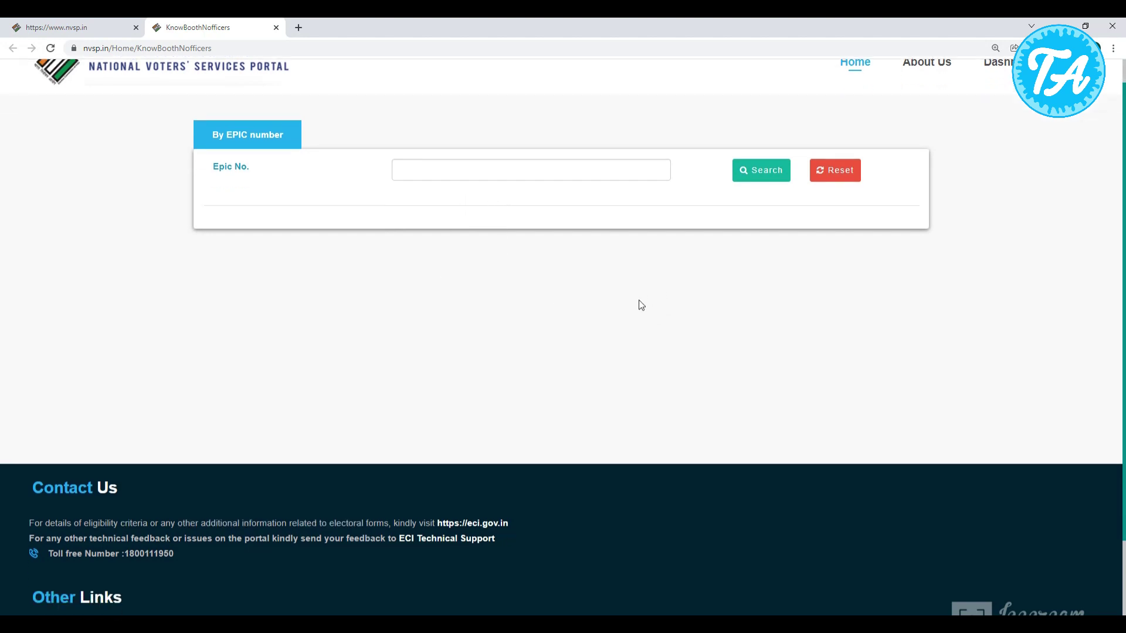
{"action": "scroll", "coordinate": [528, 270], "scroll_direction": "up", "scroll_amount": 1}
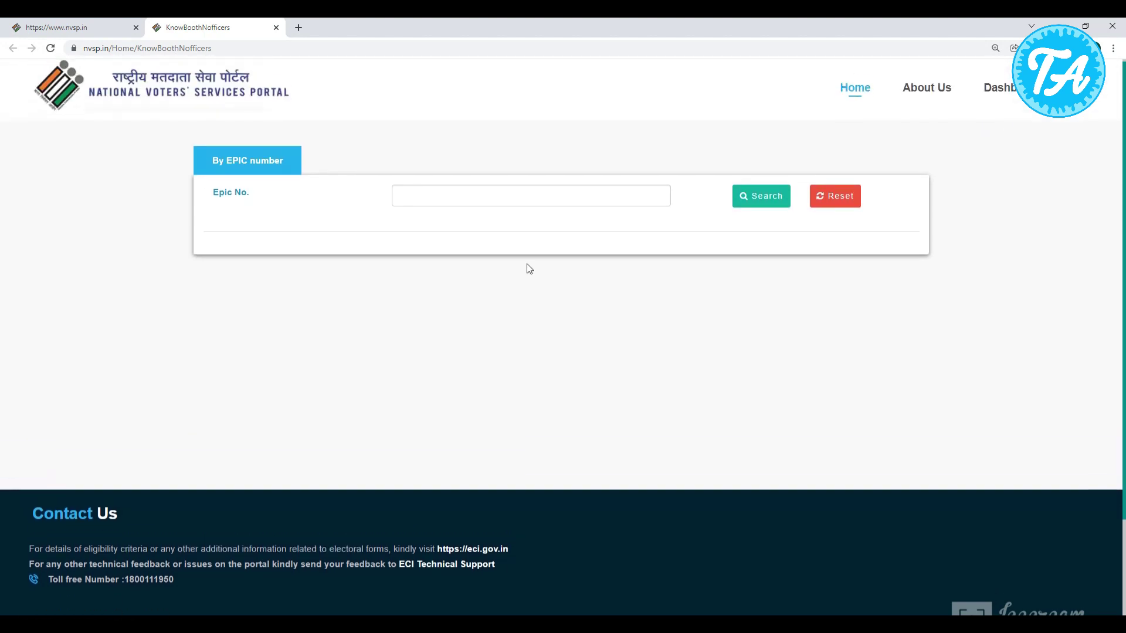
{"action": "left_click", "coordinate": [412, 201]}
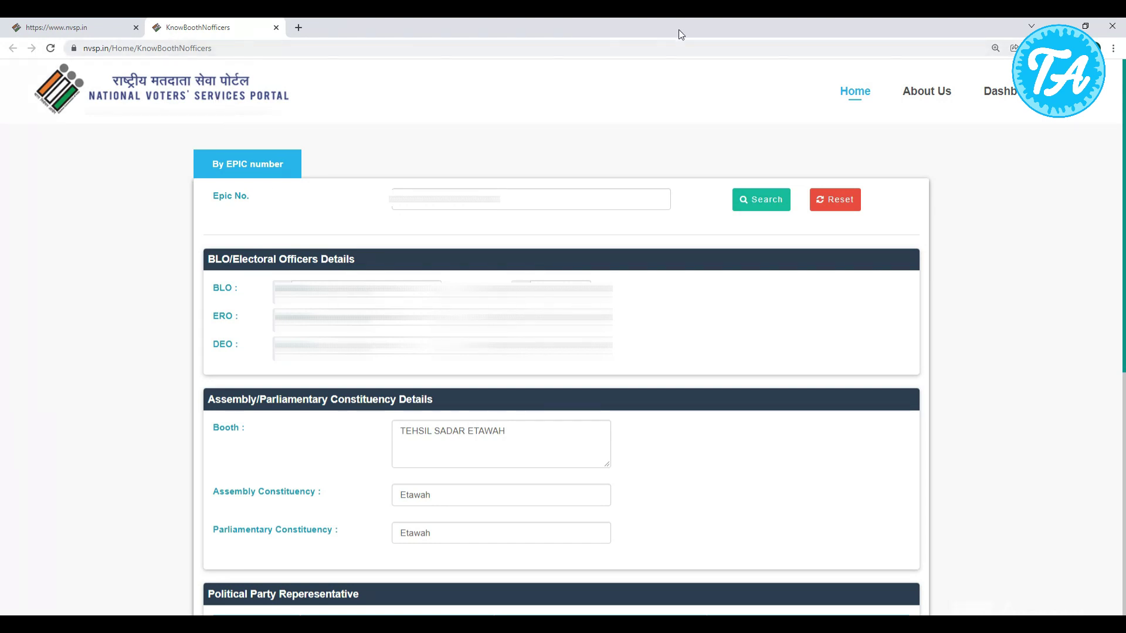
{"action": "left_click", "coordinate": [855, 92]}
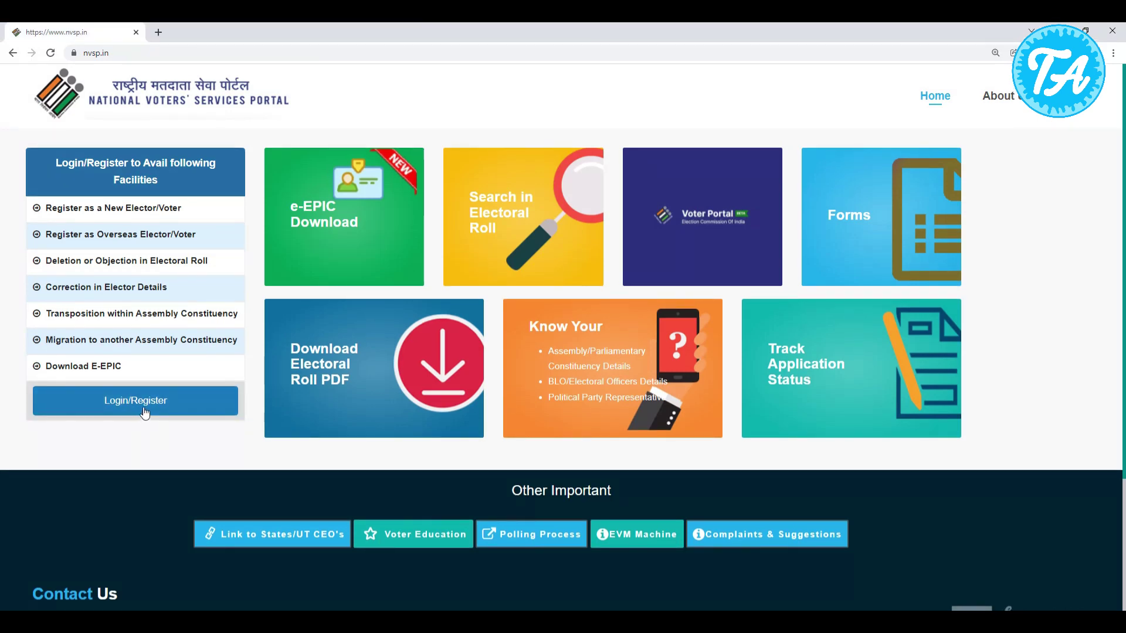
Open the new-user registration form from the login page and examine its mobile number, captcha, EPIC number, email and password fields.
{"action": "left_click", "coordinate": [144, 402]}
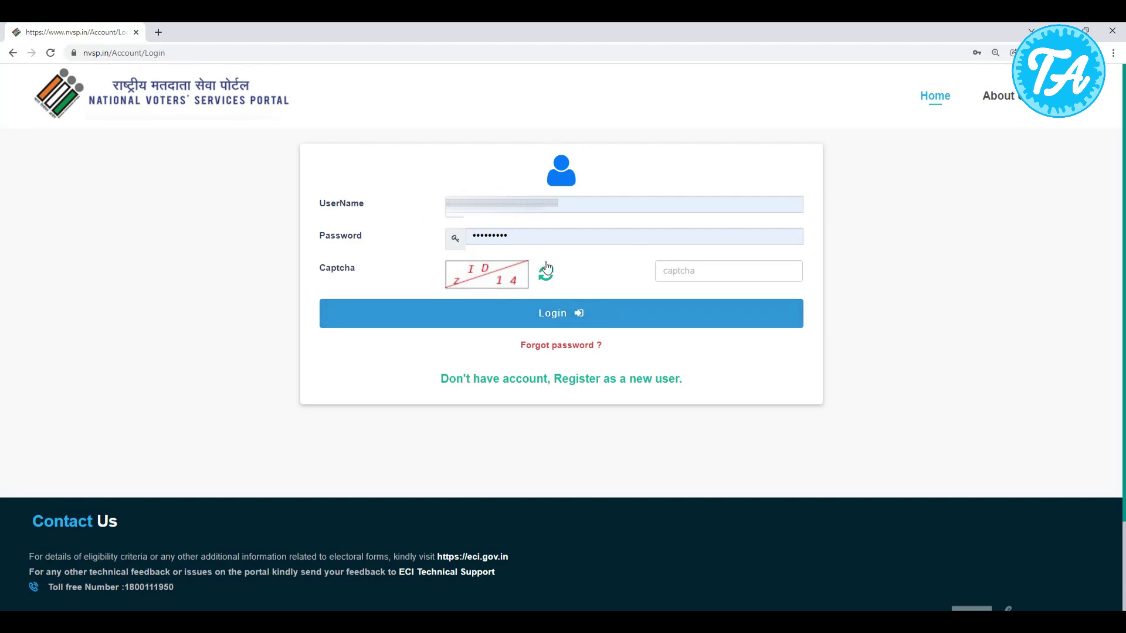
{"action": "left_click", "coordinate": [482, 387]}
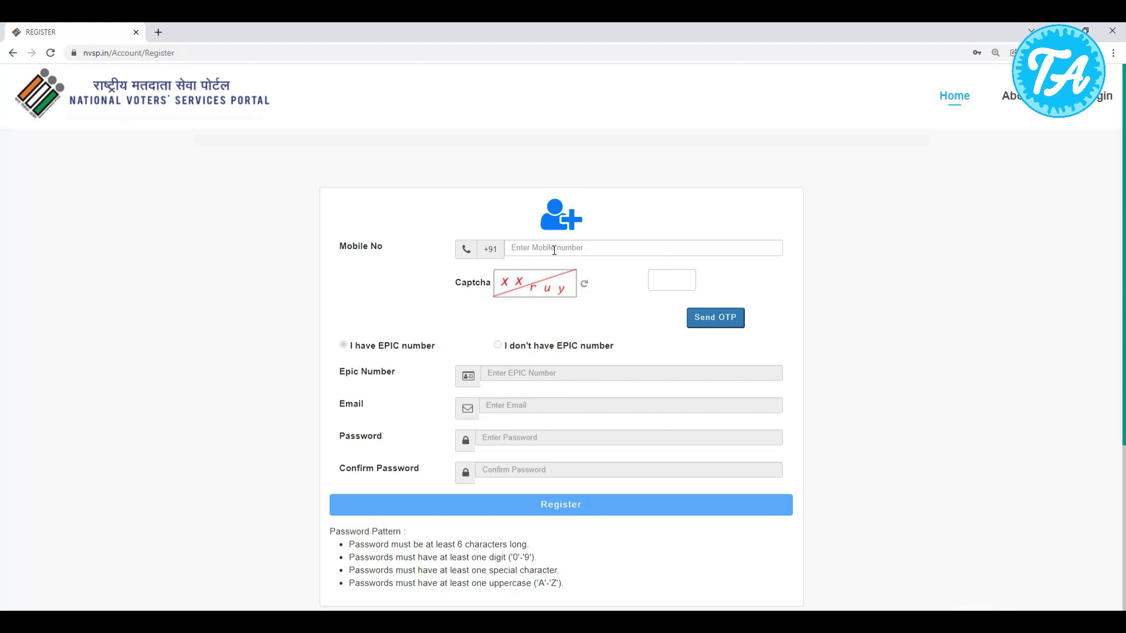
{"action": "left_click", "coordinate": [554, 251]}
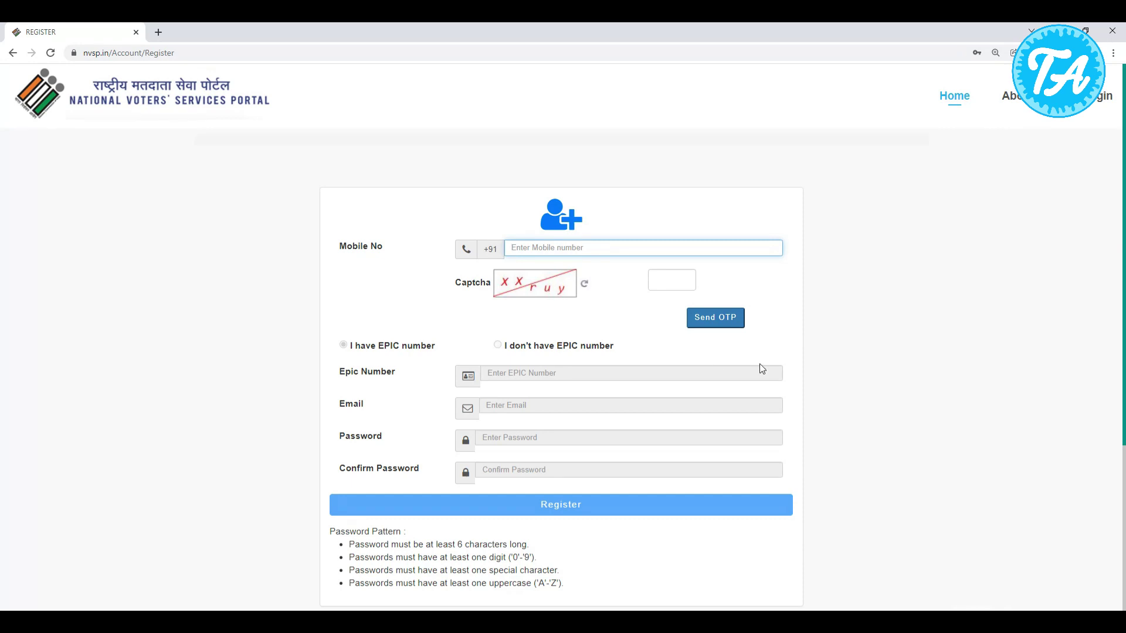
{"action": "scroll", "coordinate": [472, 337], "scroll_direction": "down", "scroll_amount": 2}
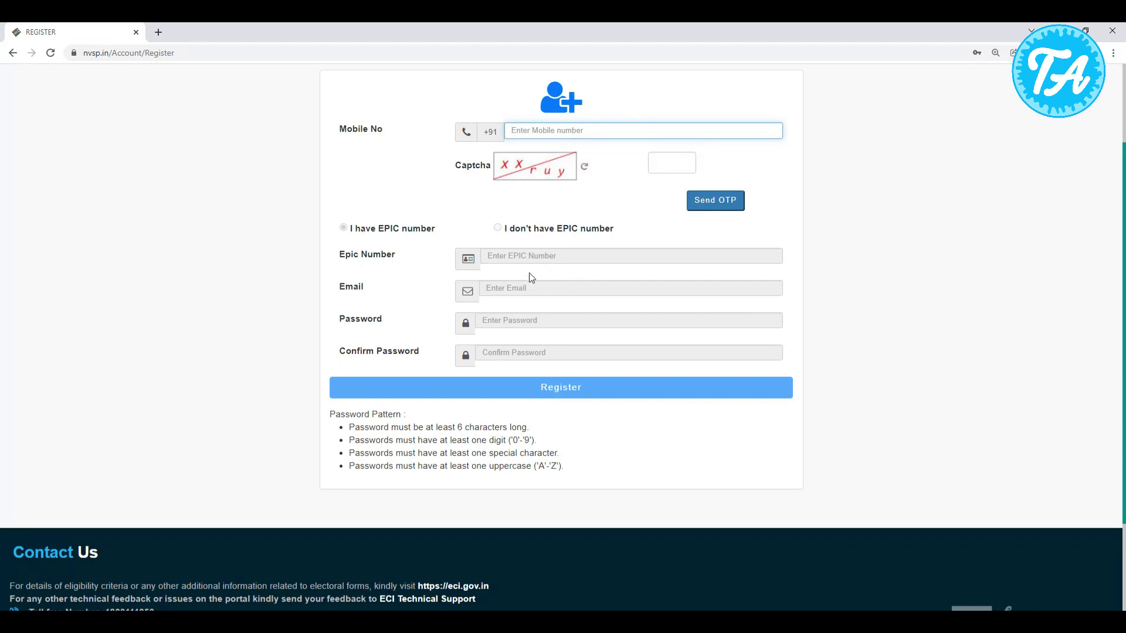
{"action": "left_click", "coordinate": [522, 257]}
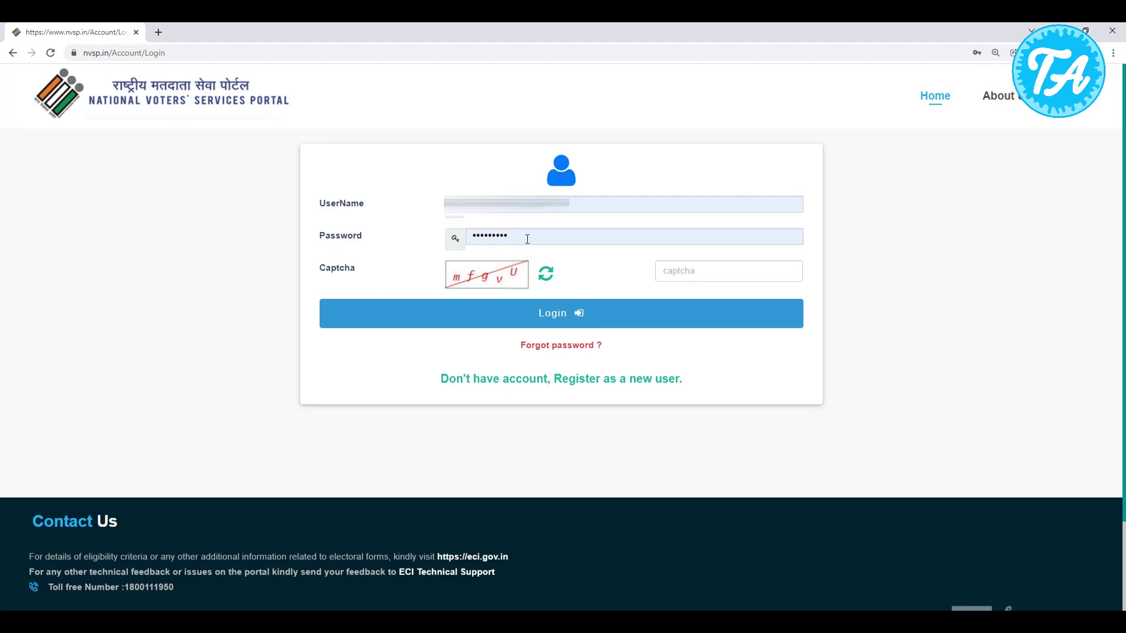
Fill in the captcha beside the prefilled username and password, and log in to the portal.
{"action": "left_click", "coordinate": [683, 275]}
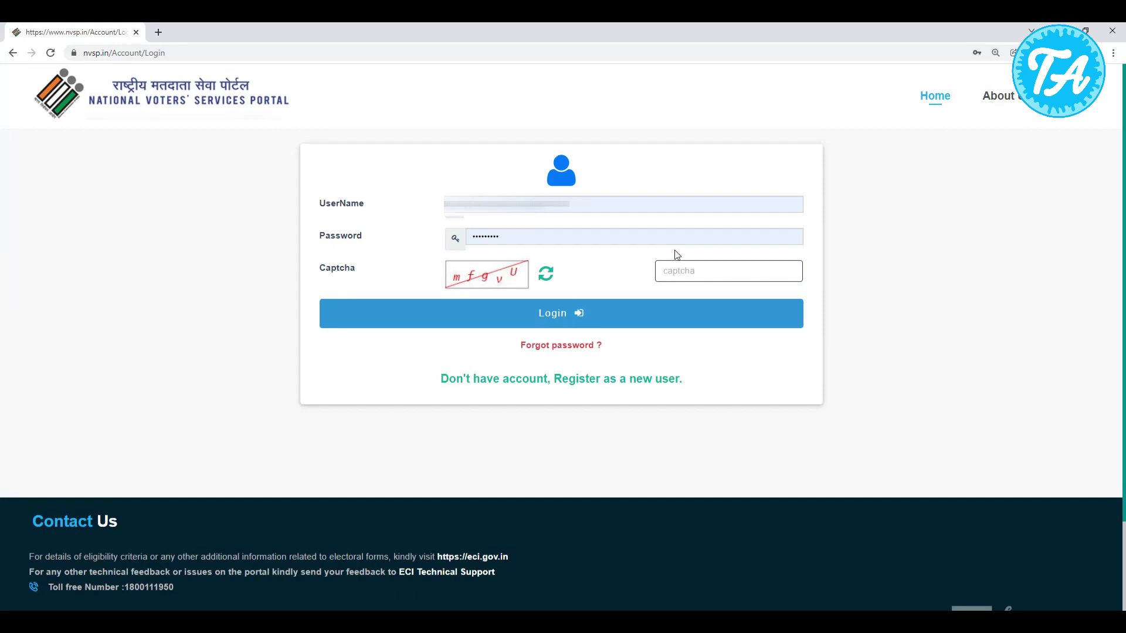
{"action": "type", "text": "mf"}
{"action": "left_click", "coordinate": [560, 315]}
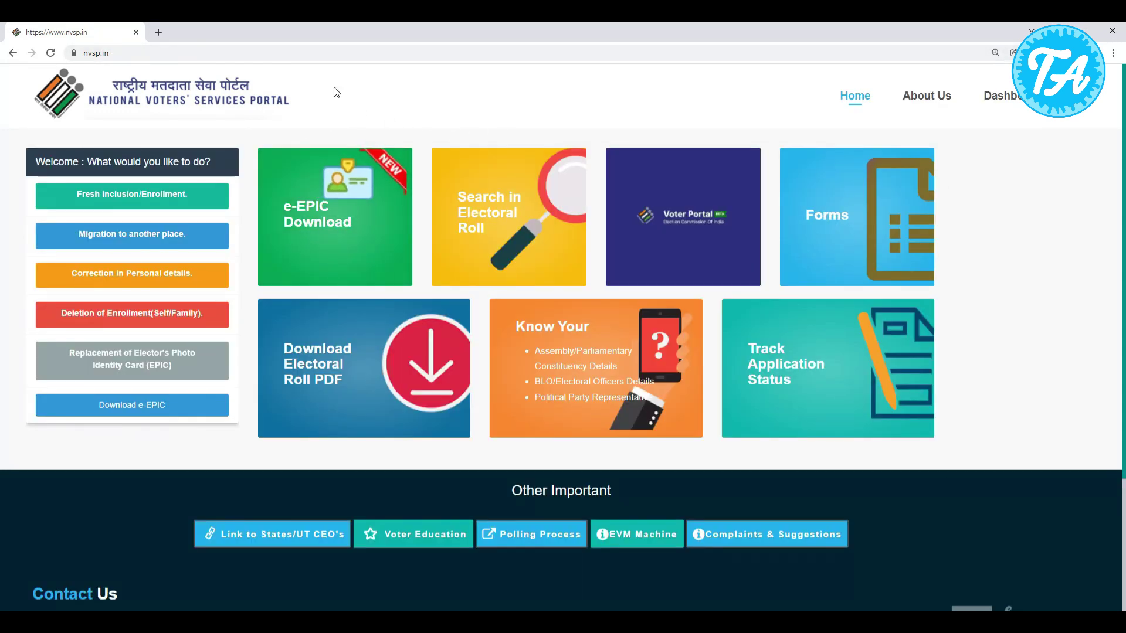
Start a Replacement of Elector's Photo Identity Card (EPIC) application for Self and continue to Form 001.
{"action": "left_click", "coordinate": [158, 367]}
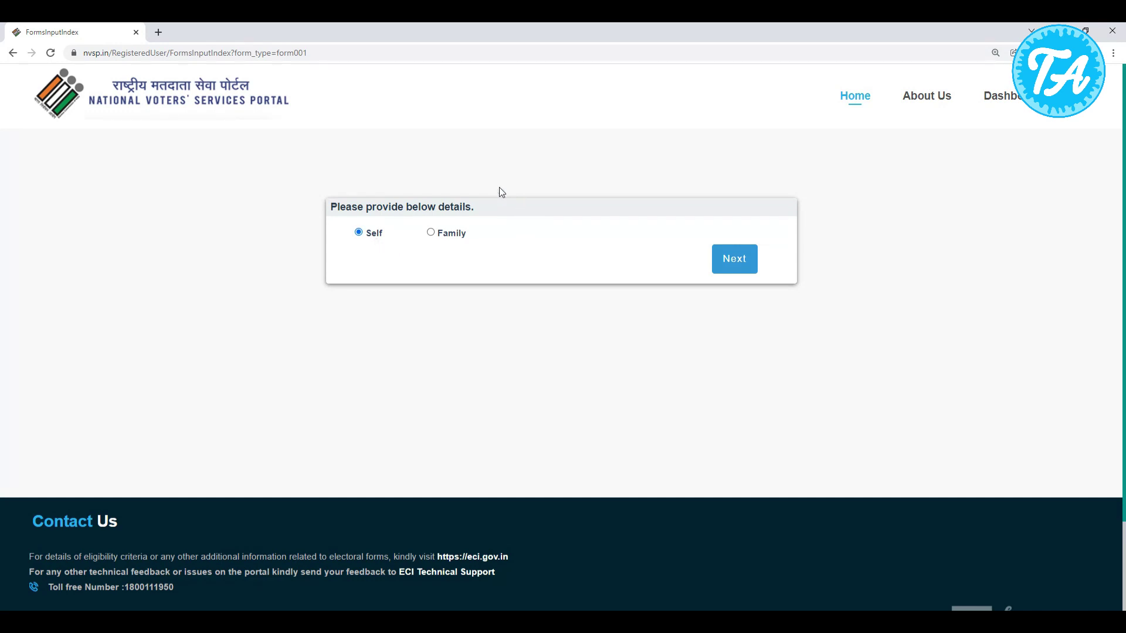
{"action": "left_click", "coordinate": [431, 233]}
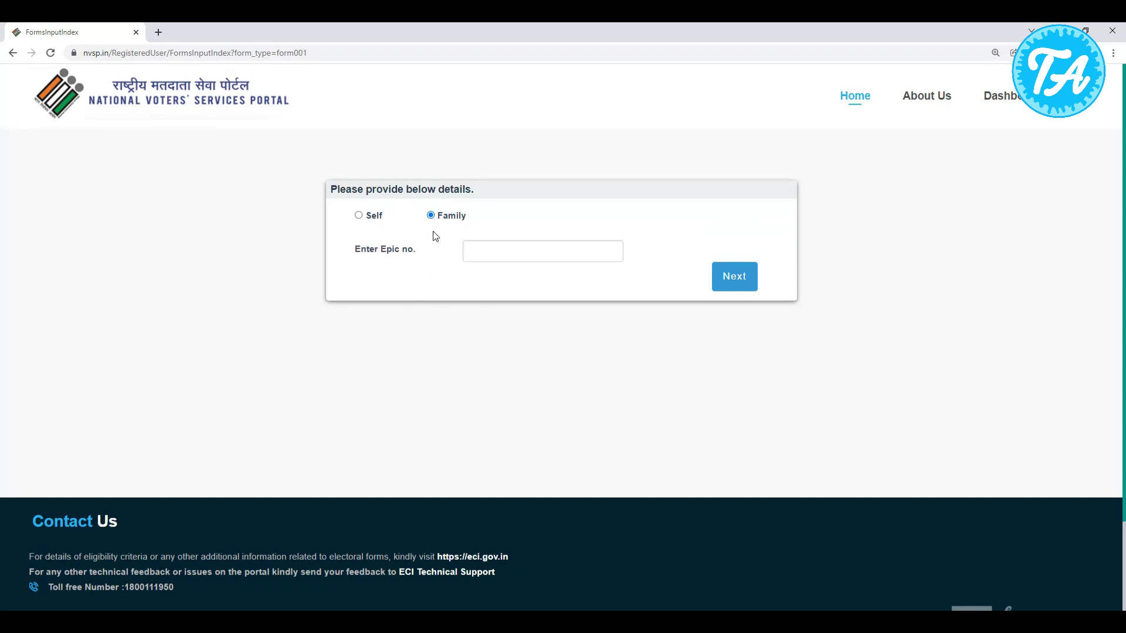
{"action": "left_click", "coordinate": [359, 217]}
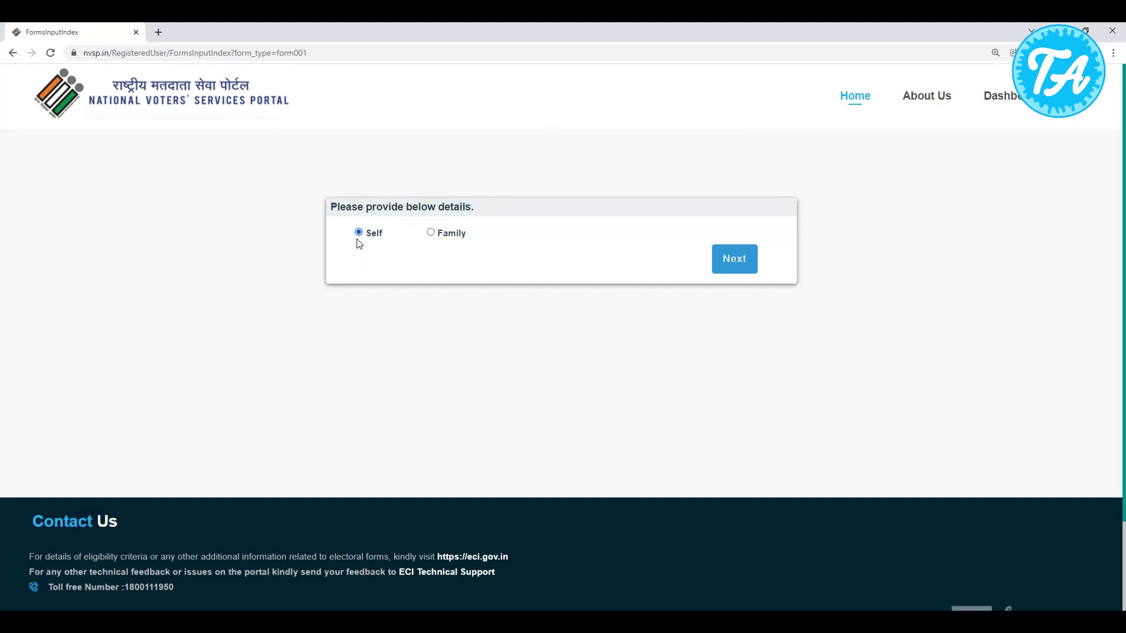
{"action": "left_click", "coordinate": [742, 272]}
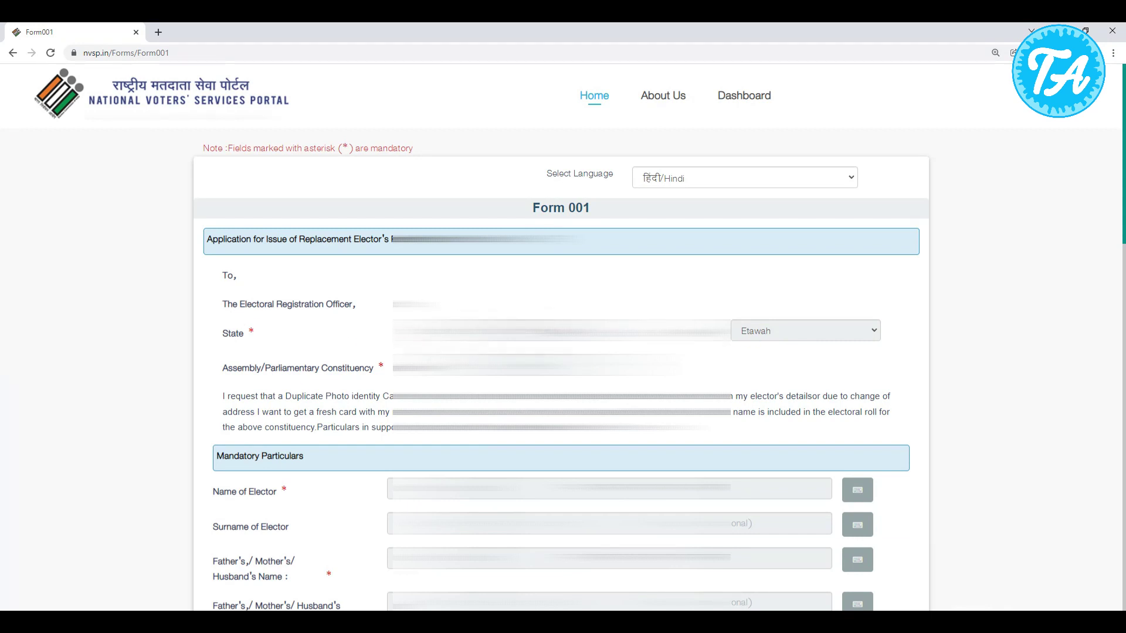
Choose to receive the replacement EPIC by post with a self-addressed, stamped envelope in Form 001.
{"action": "scroll", "coordinate": [321, 347], "scroll_direction": "down", "scroll_amount": 4}
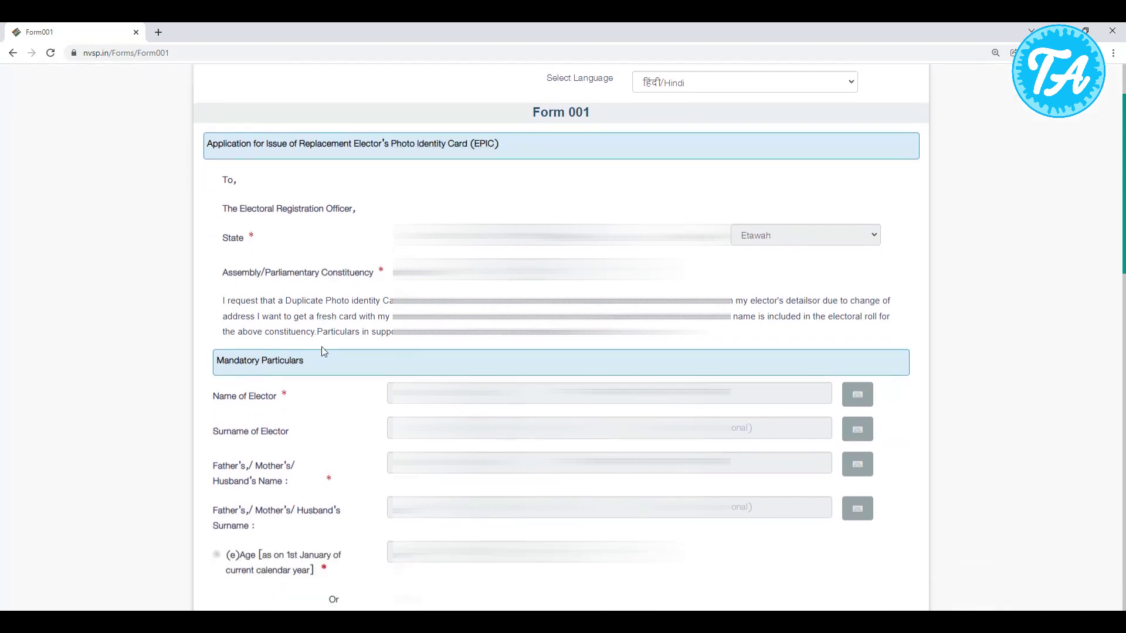
{"action": "scroll", "coordinate": [343, 309], "scroll_direction": "down", "scroll_amount": 2}
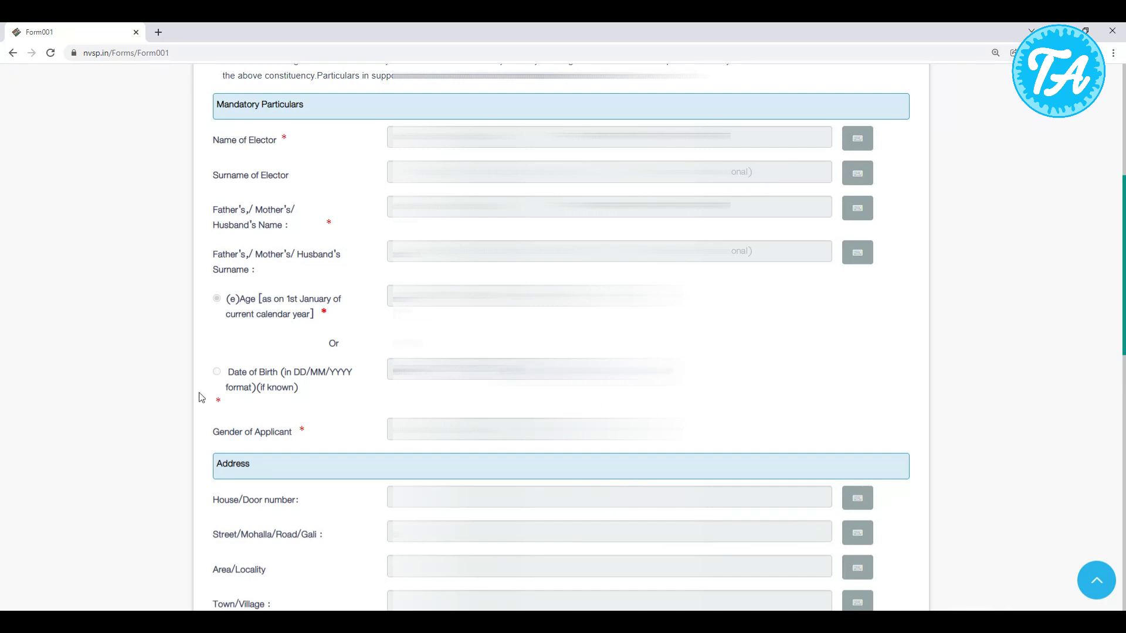
{"action": "scroll", "coordinate": [327, 218], "scroll_direction": "down", "scroll_amount": 8}
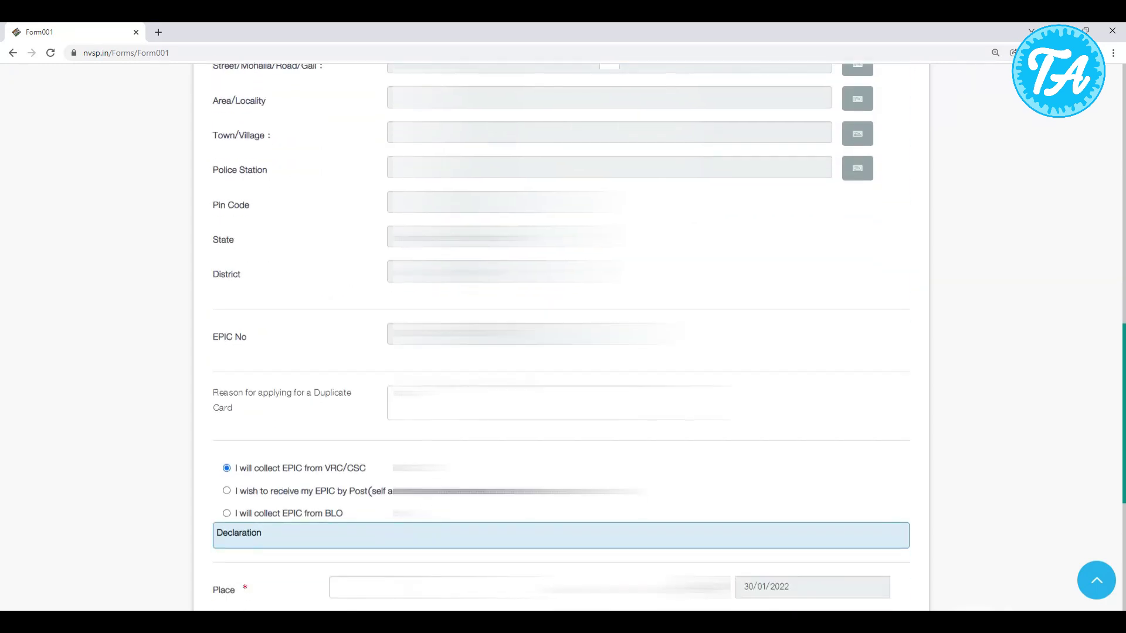
{"action": "scroll", "coordinate": [312, 328], "scroll_direction": "down", "scroll_amount": 5}
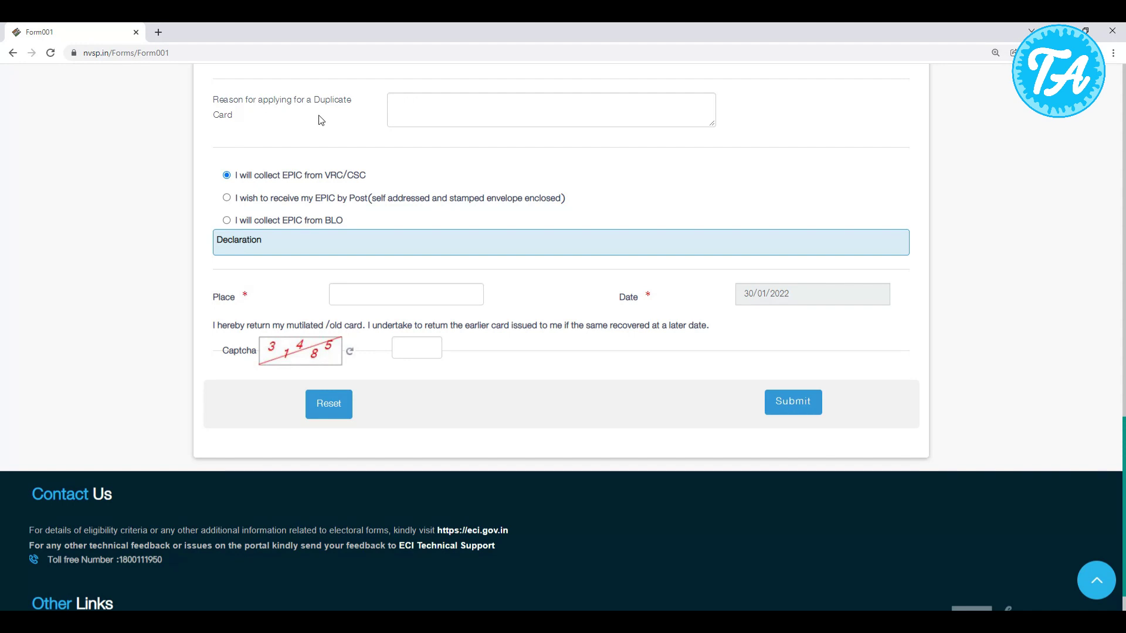
{"action": "left_click", "coordinate": [422, 116]}
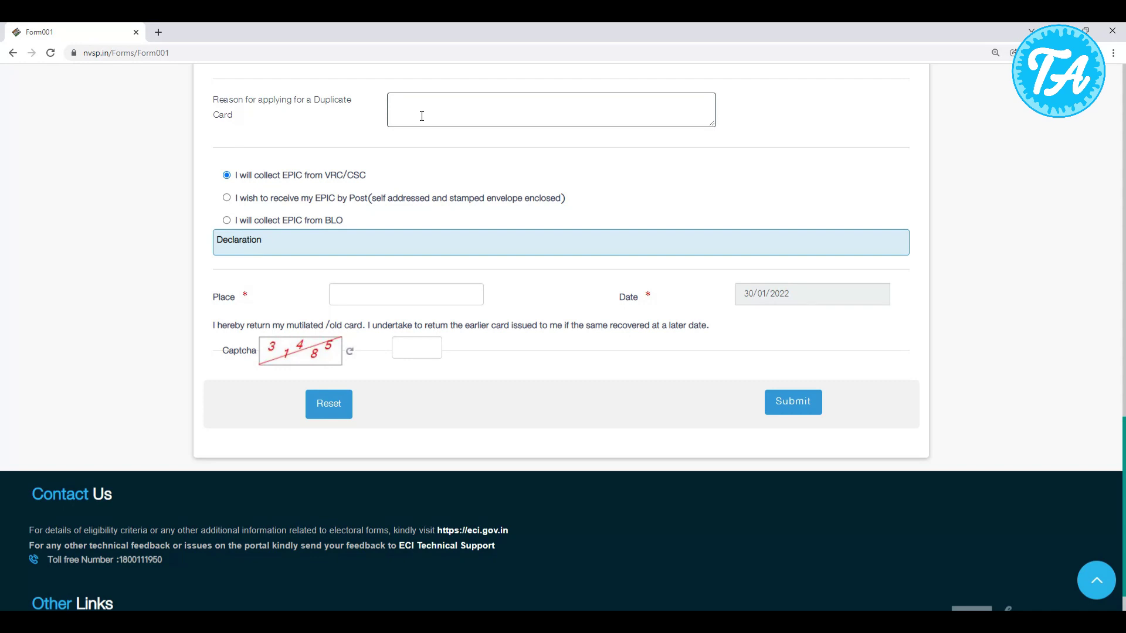
{"action": "left_click", "coordinate": [263, 204]}
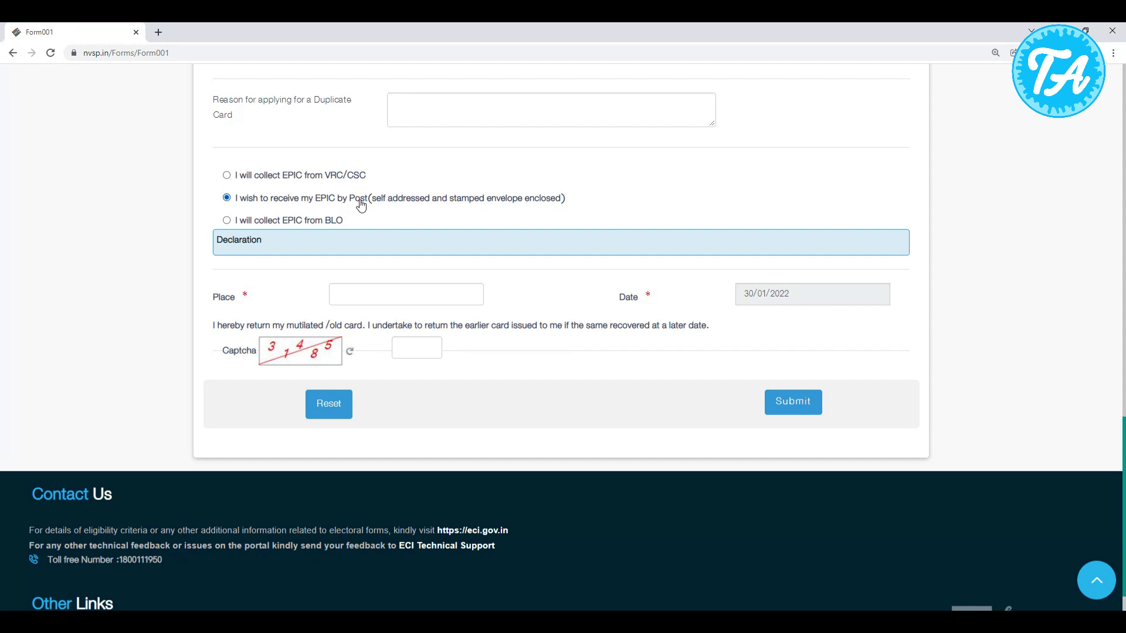
Fill in the declaration's place and the captcha, and submit Form 001.
{"action": "left_click", "coordinate": [378, 299]}
{"action": "left_click", "coordinate": [404, 346]}
{"action": "left_click", "coordinate": [806, 414]}
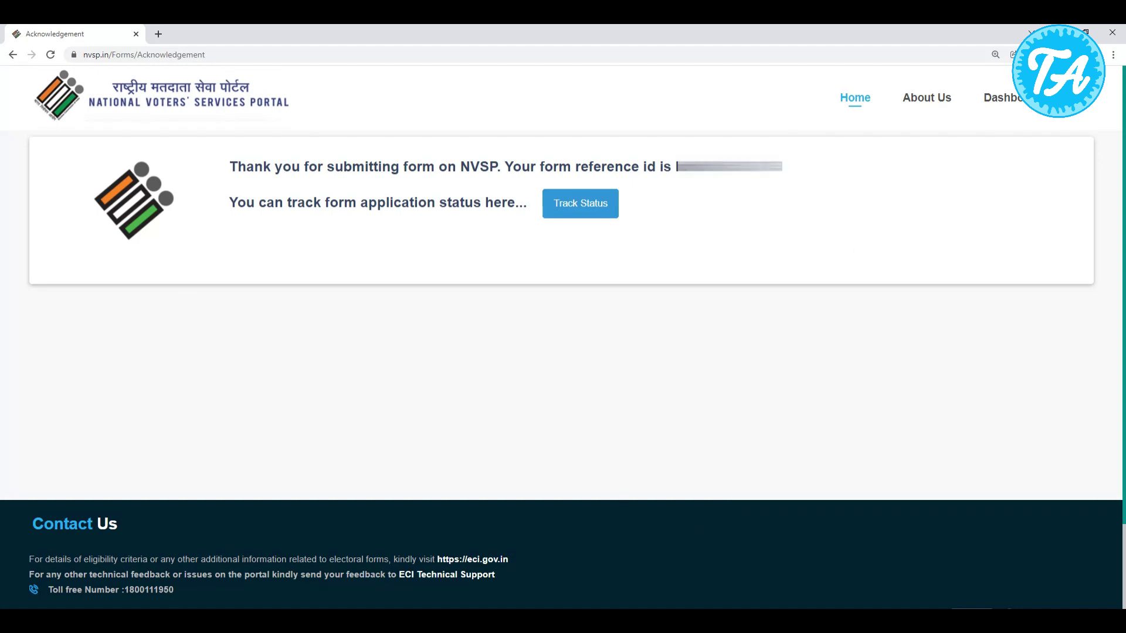
Copy the form reference ID from the acknowledgement, track the application with it, and review the status and form details.
{"action": "left_click_drag", "start_coordinate": [782, 167], "coordinate": [676, 168]}
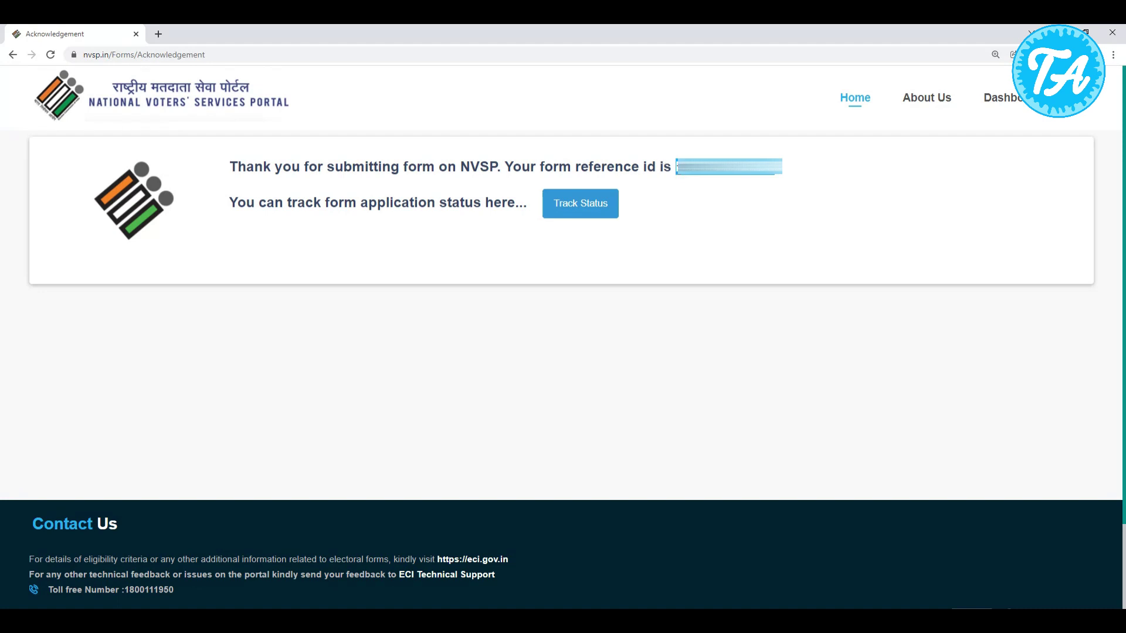
{"action": "left_click", "coordinate": [575, 207]}
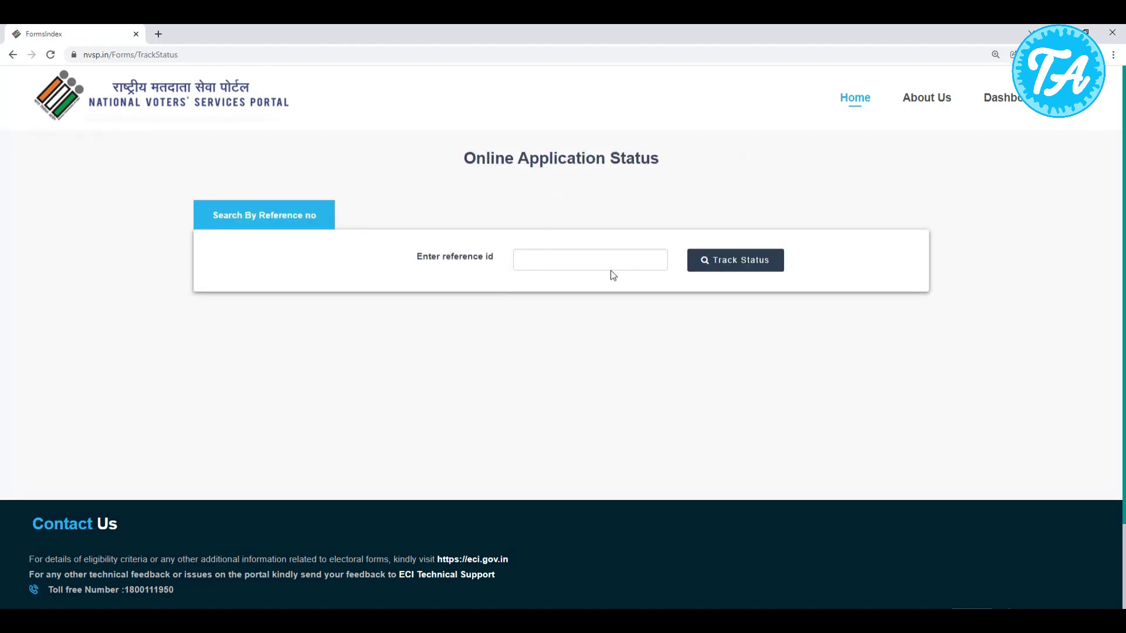
{"action": "left_click", "coordinate": [525, 262]}
{"action": "key", "text": "ctrl+v"}
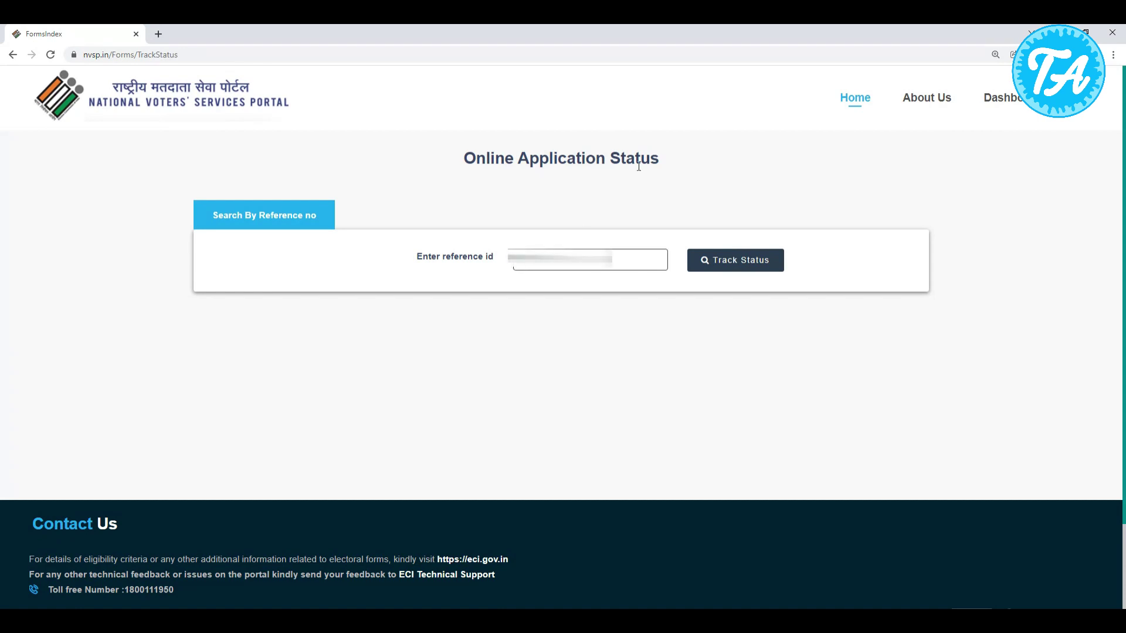
{"action": "left_click", "coordinate": [722, 260]}
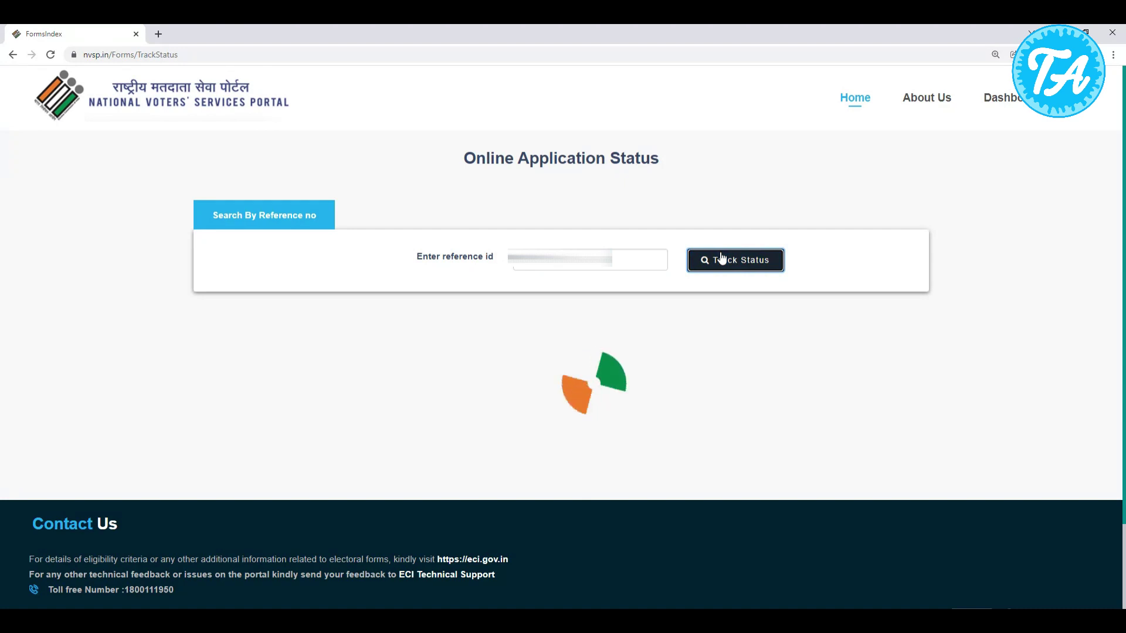
{"action": "scroll", "coordinate": [616, 350], "scroll_direction": "down", "scroll_amount": 1}
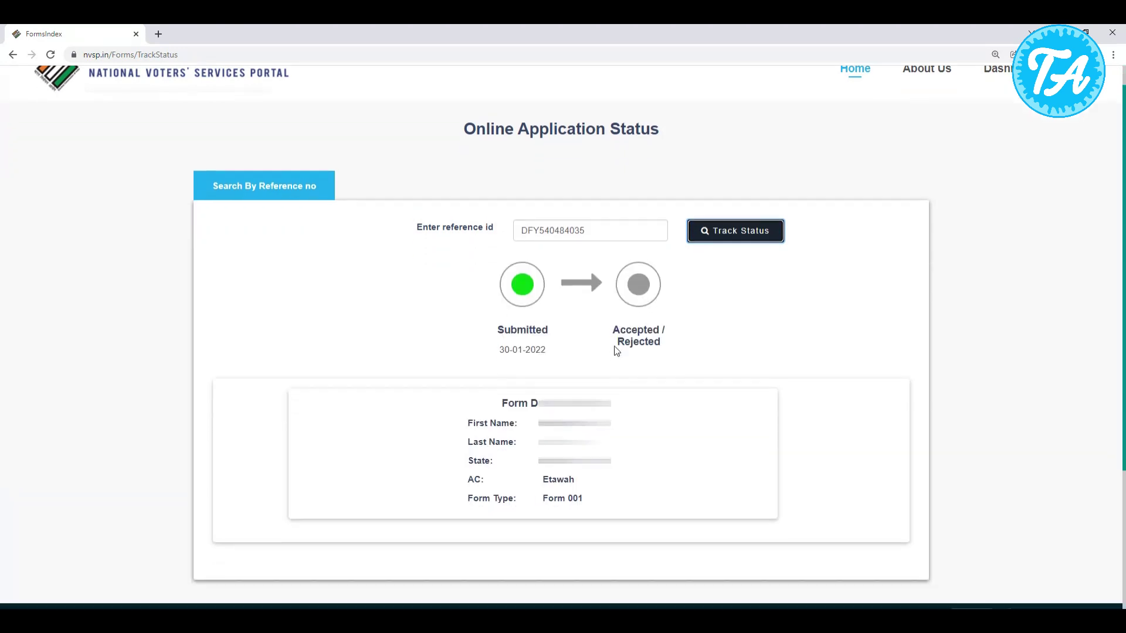
{"action": "scroll", "coordinate": [614, 349], "scroll_direction": "down", "scroll_amount": 1}
{"action": "scroll", "coordinate": [611, 352], "scroll_direction": "up", "scroll_amount": 2}
{"action": "scroll", "coordinate": [604, 361], "scroll_direction": "down", "scroll_amount": 2}
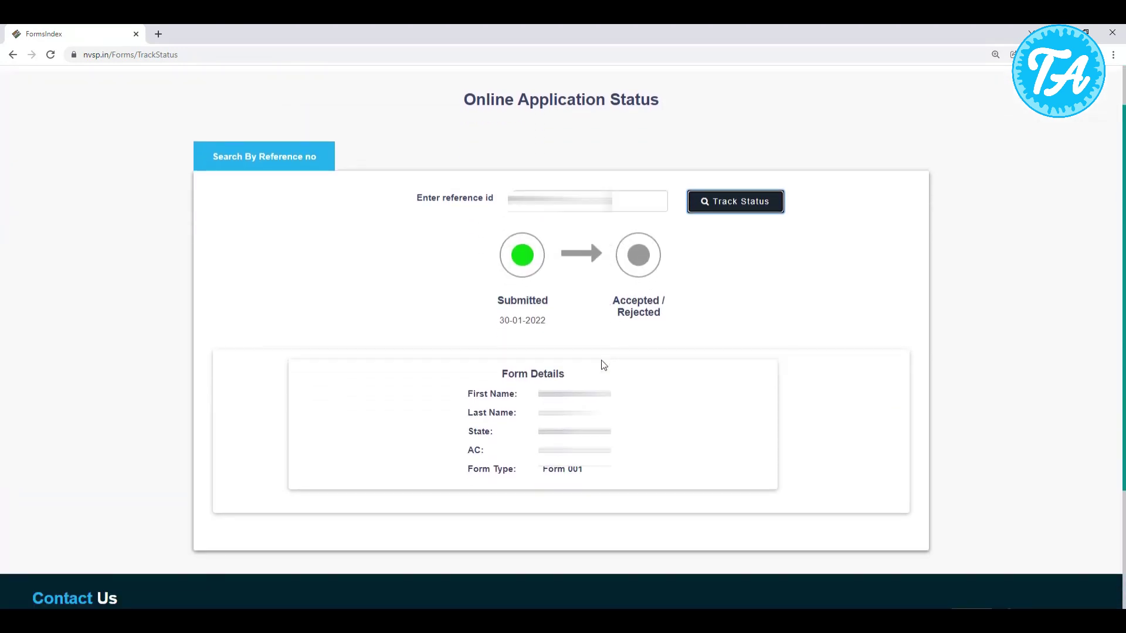
{"action": "scroll", "coordinate": [604, 365], "scroll_direction": "up", "scroll_amount": 2}
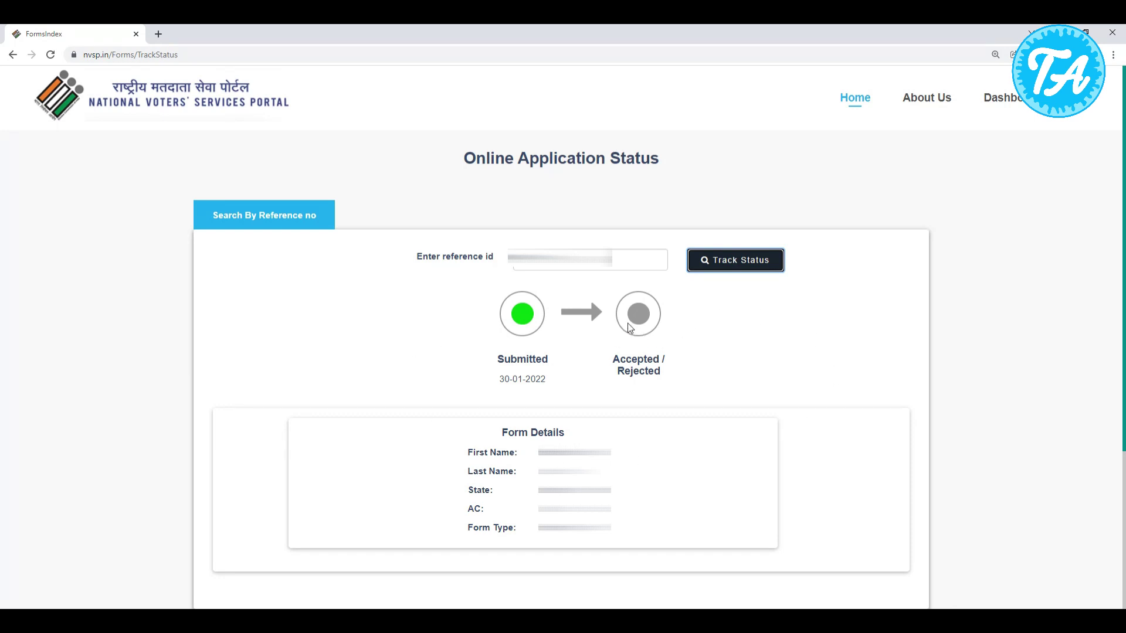